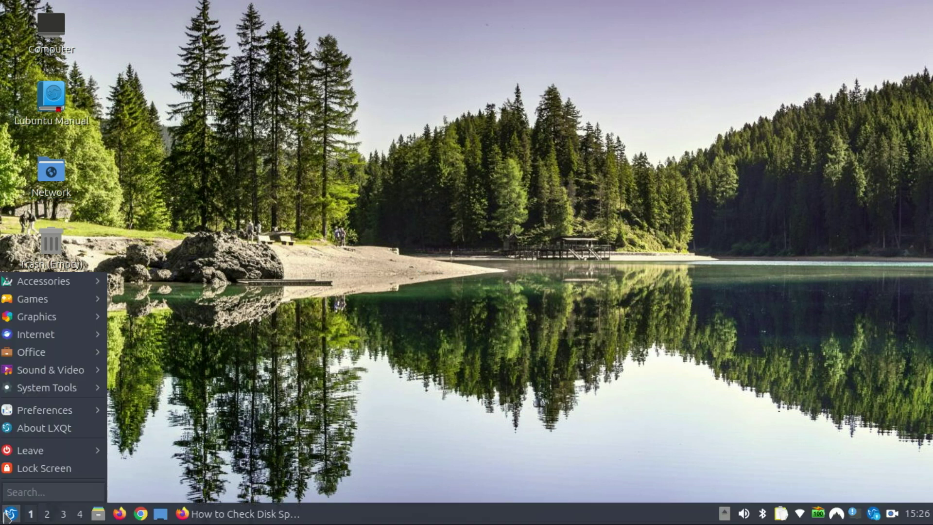
pyautogui.write('gpa')
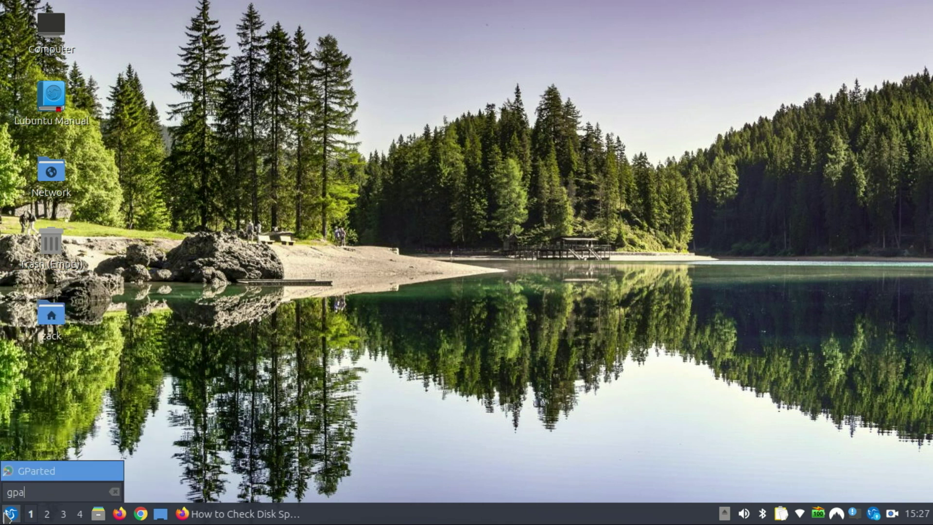
# - Launch GParted from the menu search, authenticate, and maximize it over the /dev/sda layout
pyautogui.click(42, 470)
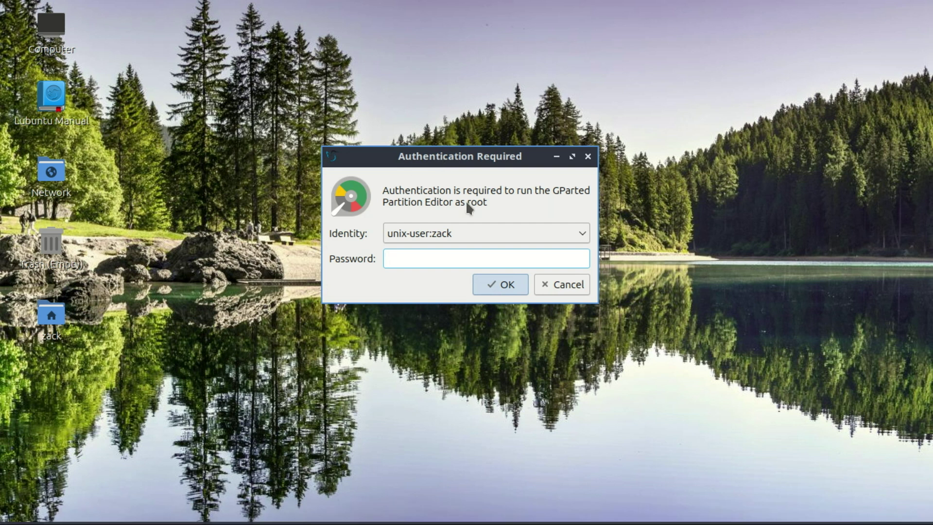
pyautogui.write('•••••')
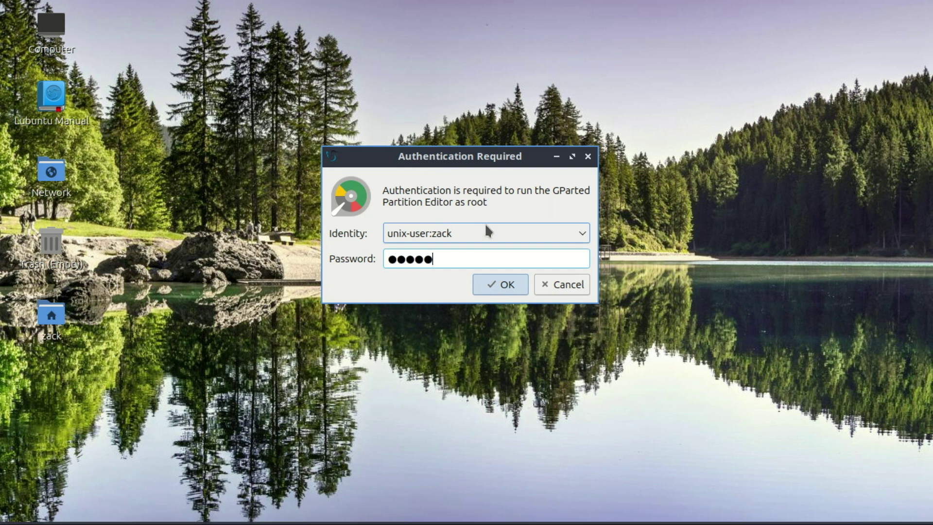
pyautogui.write('•••')
pyautogui.press('Return')
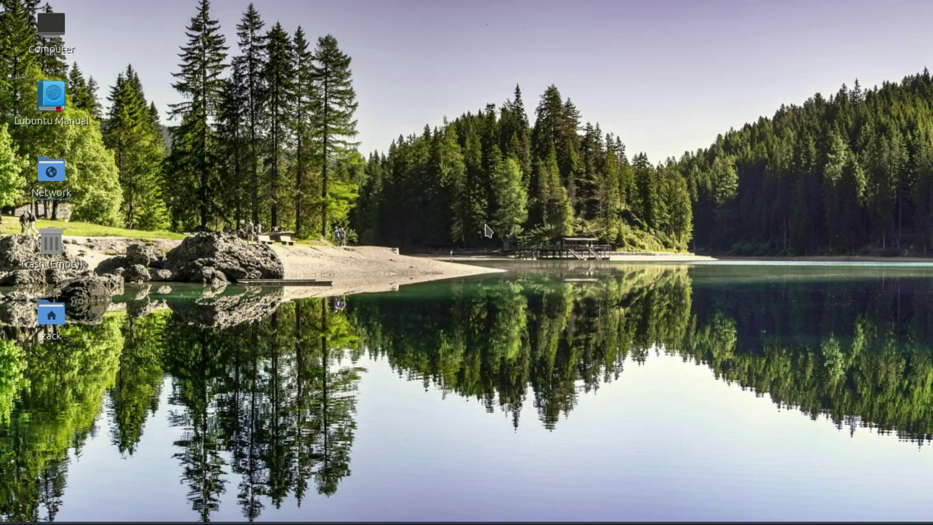
pyautogui.click(705, 89)
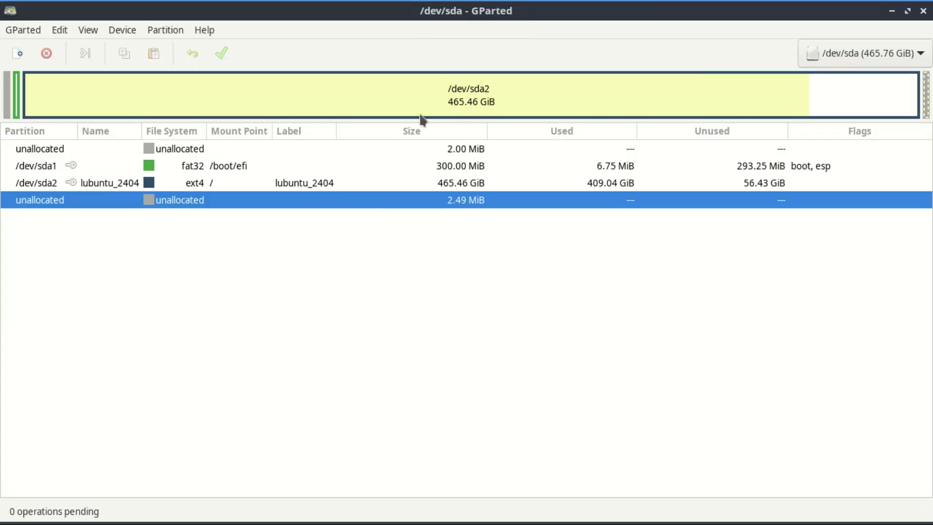
# - Bring up a QTerminal window with the keyboard shortcut for the apt command
pyautogui.hotkey('ctrl', 'alt', 't')
pyautogui.write('sudo ap')
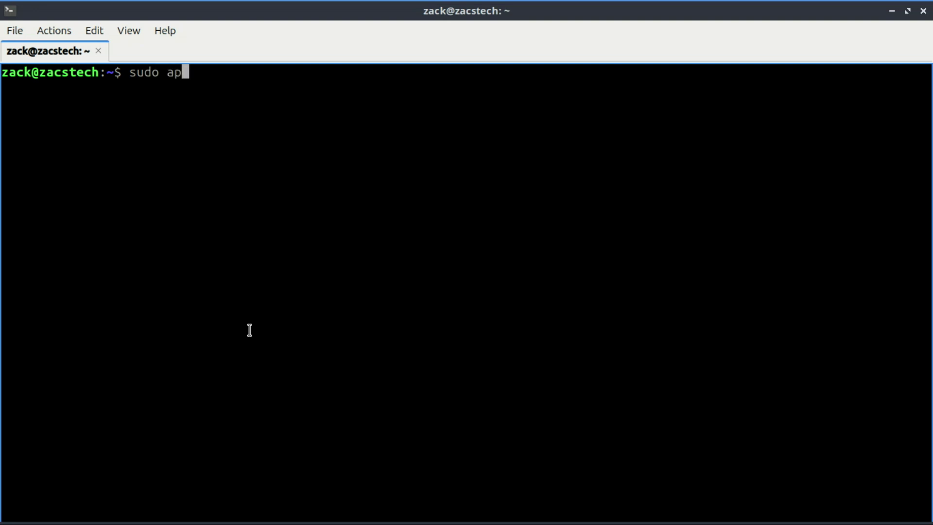
pyautogui.write('t insta')
pyautogui.write('ll ')
pyautogui.write('g')
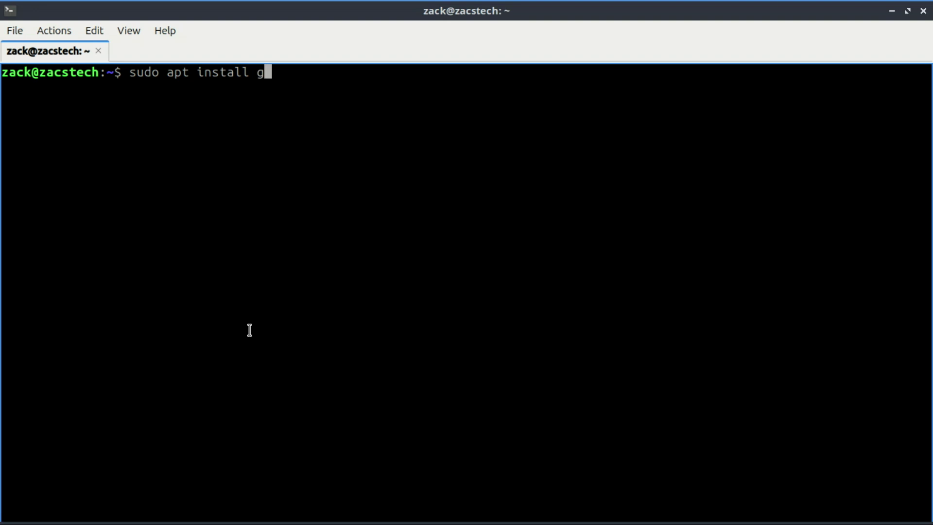
pyautogui.write('parted')
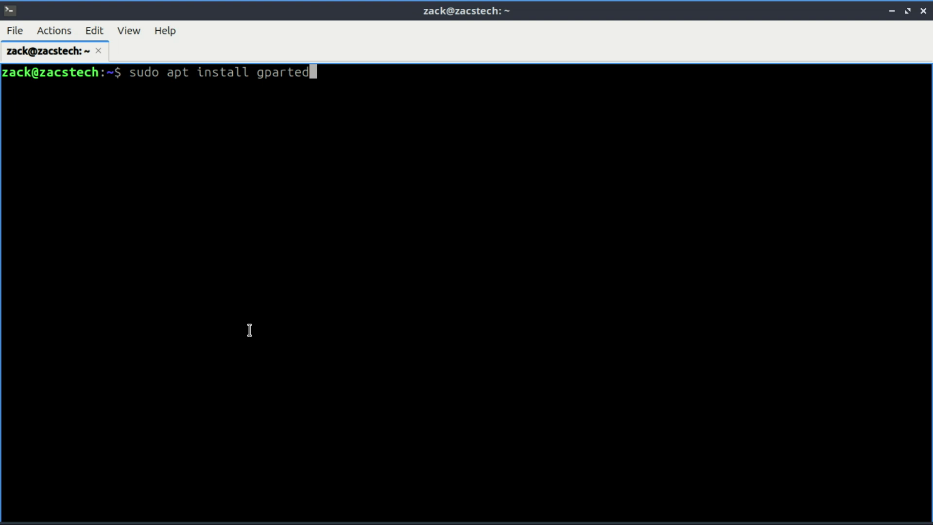
pyautogui.write('s')
pyautogui.write('udo ap')
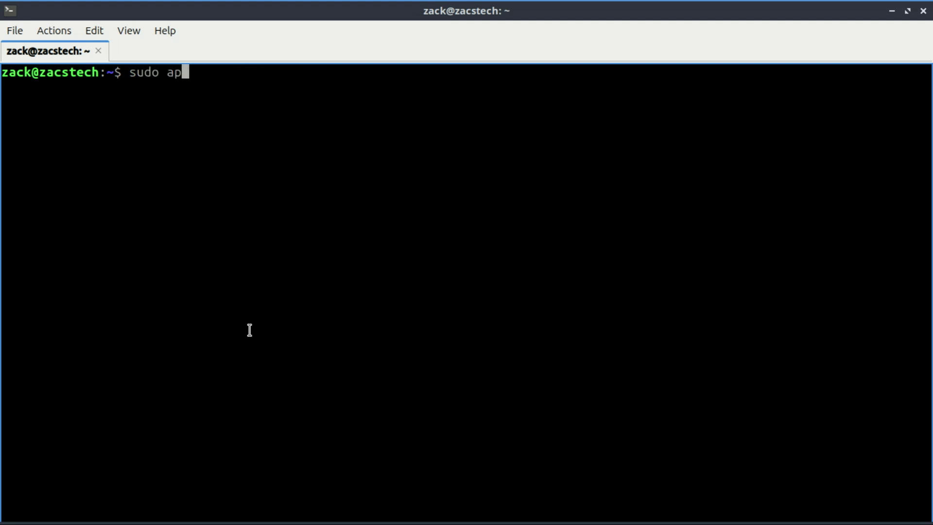
pyautogui.write('t insta')
pyautogui.write('ll ')
pyautogui.write('g')
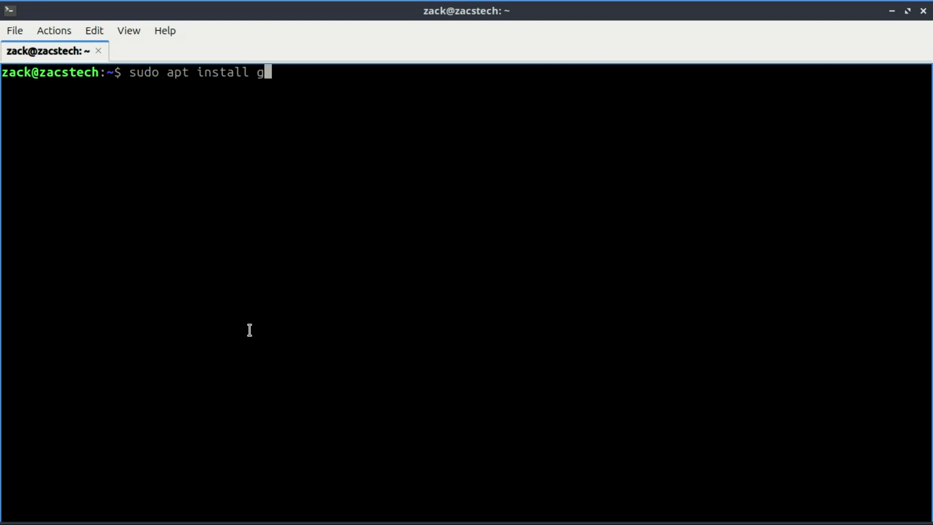
pyautogui.write('parted')
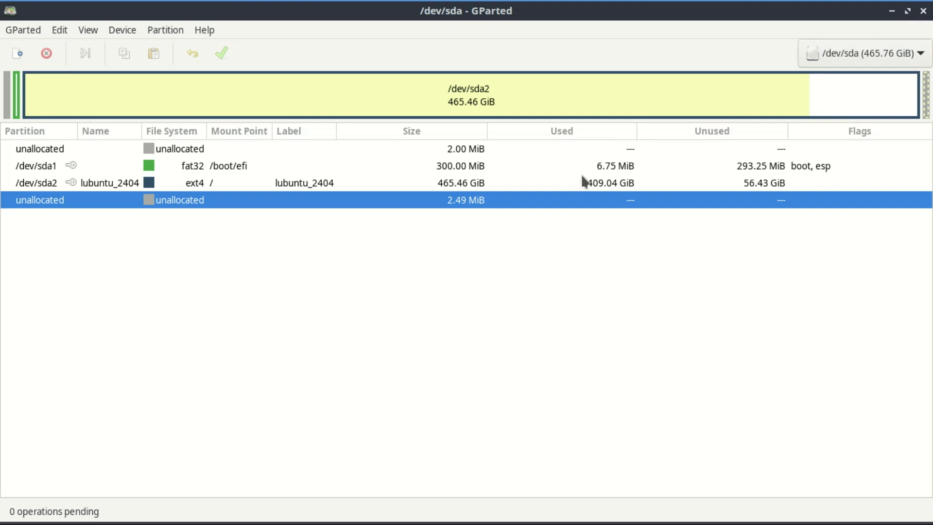
# - Select the /dev/sda2 lubuntu_2404 root partition row in the partition list
pyautogui.click(540, 94)
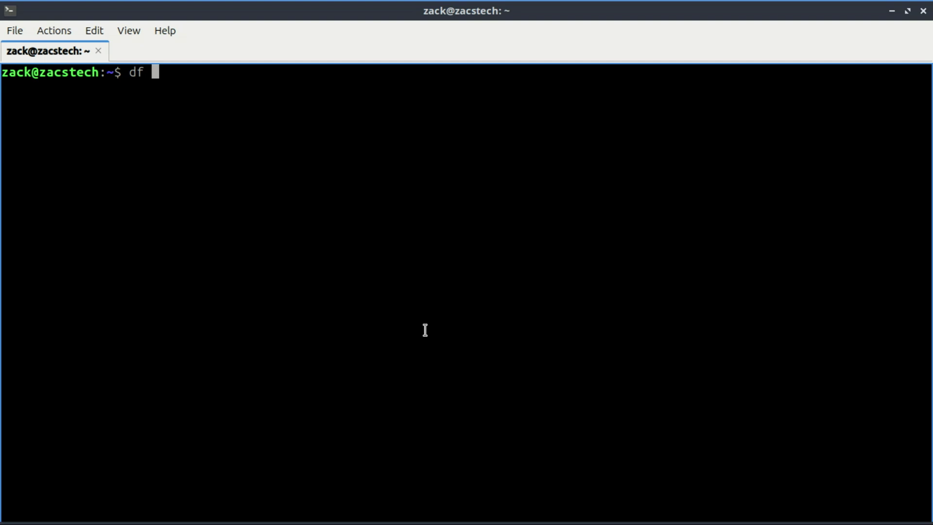
pyautogui.write('-h')
# - Run 'df -h' and highlight the /dev/sda2 line showing 458G with 401G used
pyautogui.press('Return')
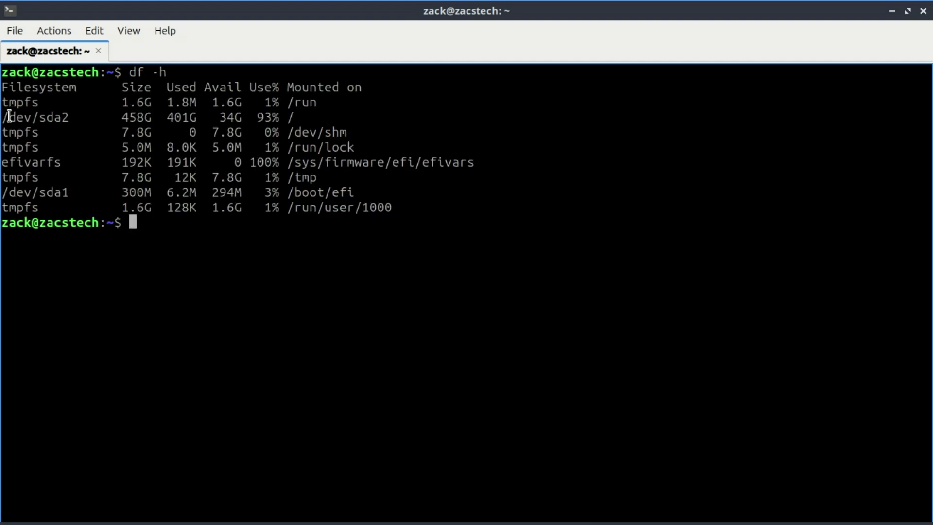
pyautogui.moveTo(3, 115)
pyautogui.mouseDown()
pyautogui.moveTo(176, 129)
pyautogui.moveTo(310, 124)
pyautogui.mouseUp()
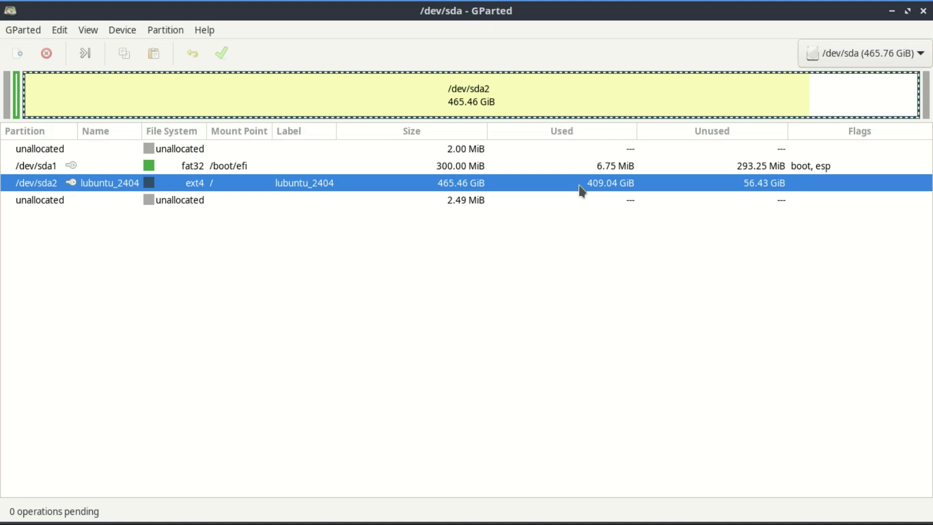
pyautogui.rightClick(582, 188)
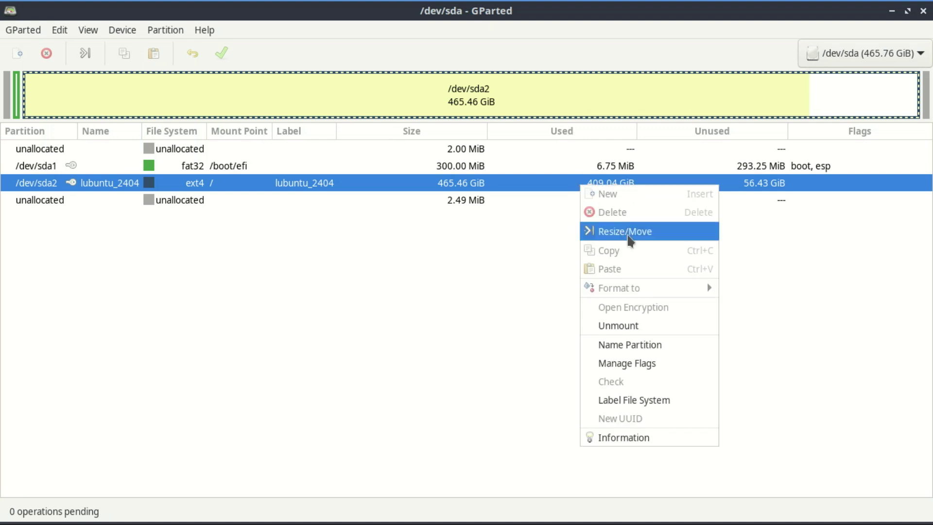
pyautogui.click(621, 228)
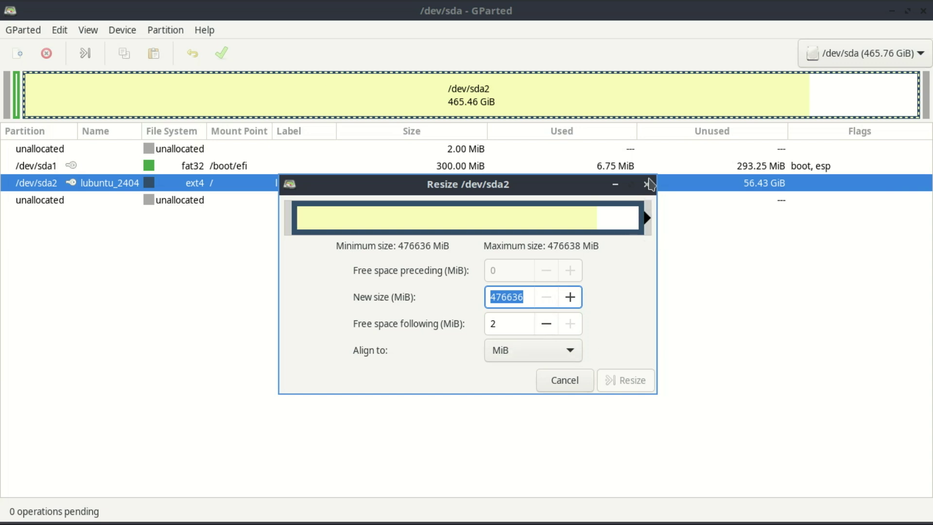
pyautogui.click(648, 184)
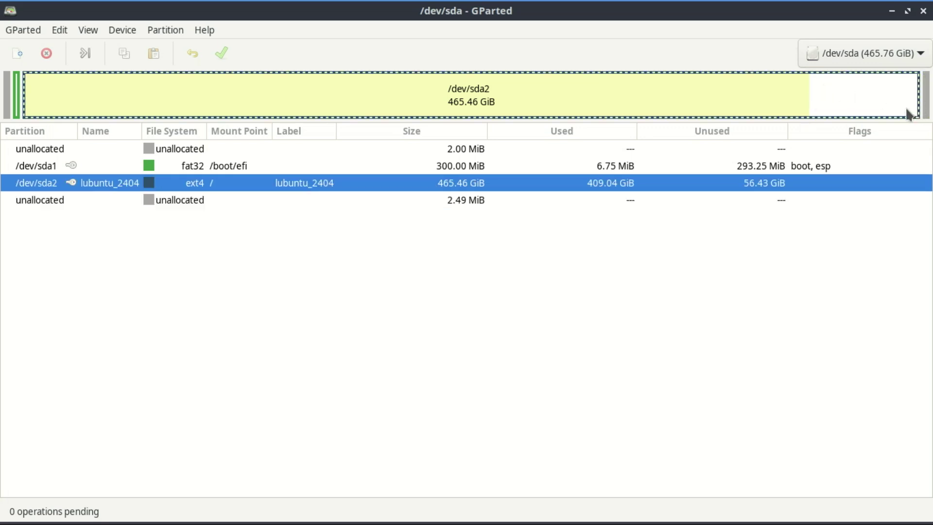
# - Leave GParted and navigate gparted.org through the Live CD/USB pages to the downloads page
pyautogui.click(923, 10)
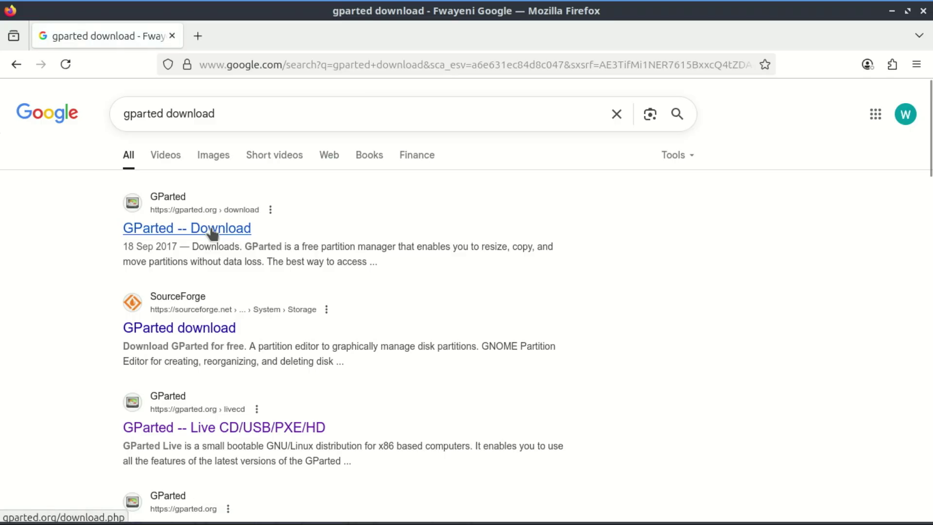
pyautogui.click(210, 229)
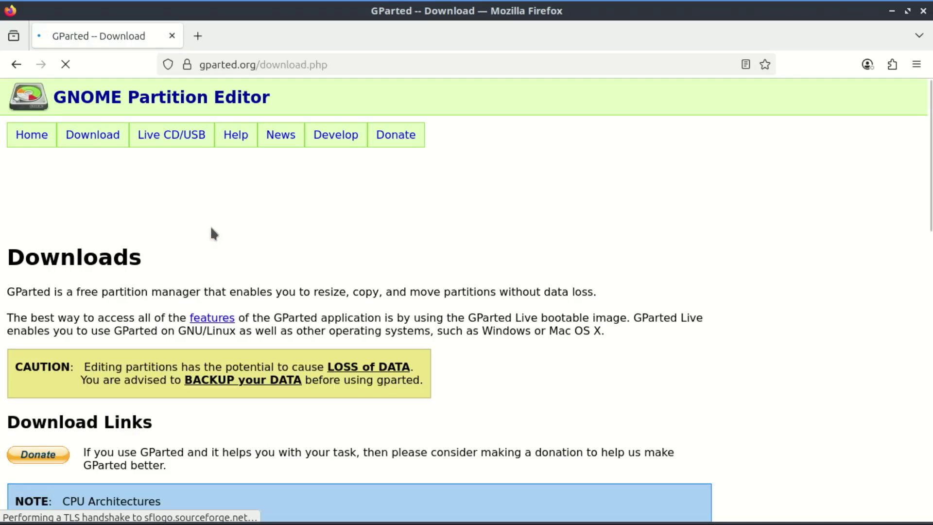
pyautogui.click(180, 139)
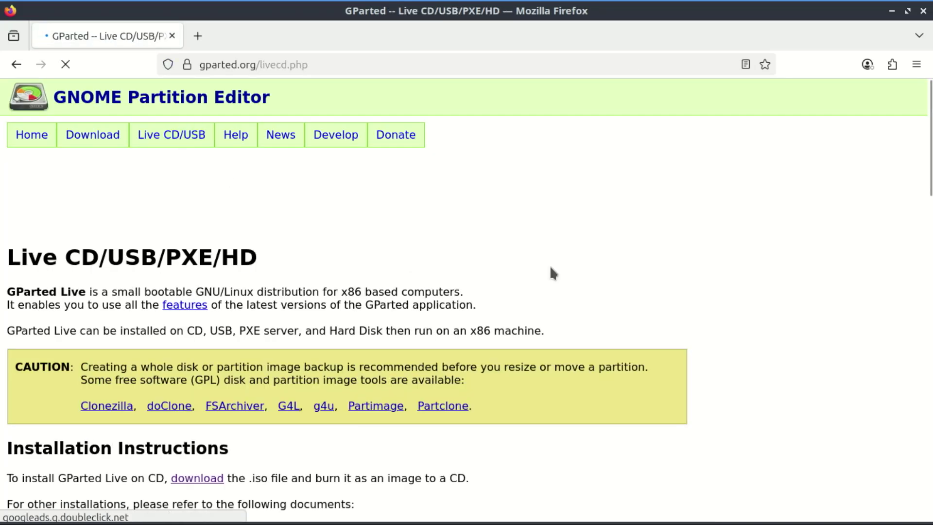
pyautogui.scroll(-3, 460, 276)
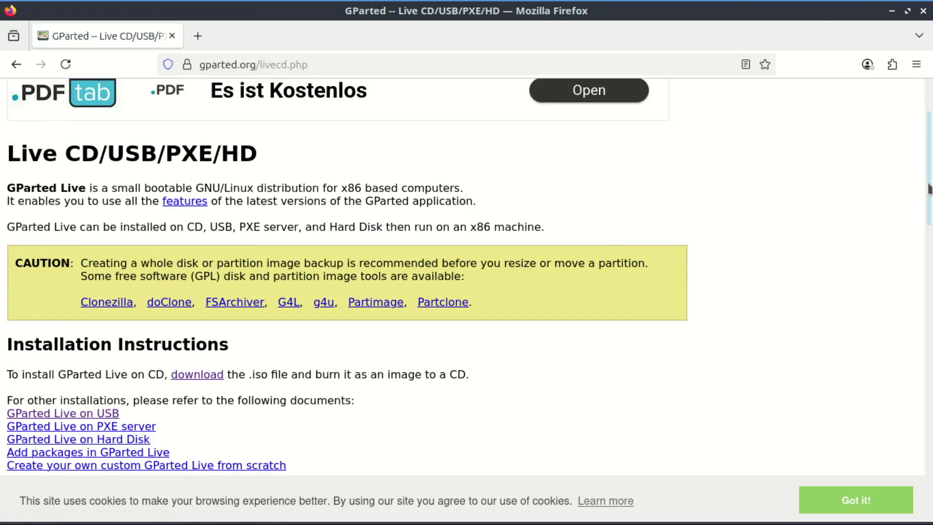
pyautogui.scroll(-3, 460, 277)
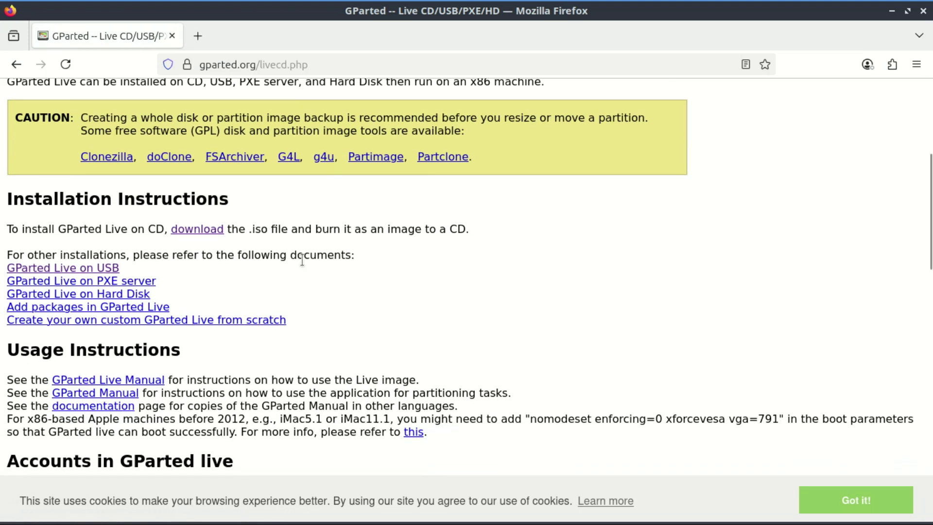
pyautogui.click(97, 271)
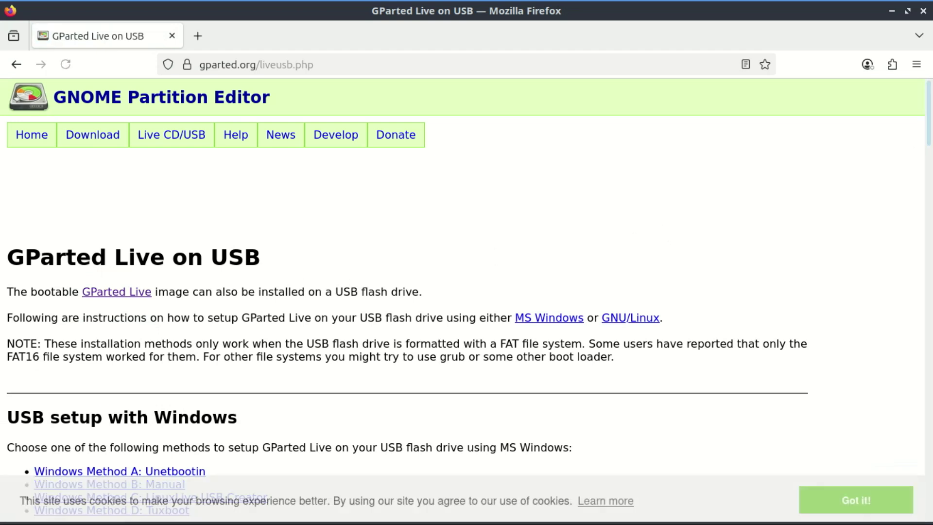
pyautogui.scroll(-3, 917, 153)
pyautogui.scroll(-1, 466, 277)
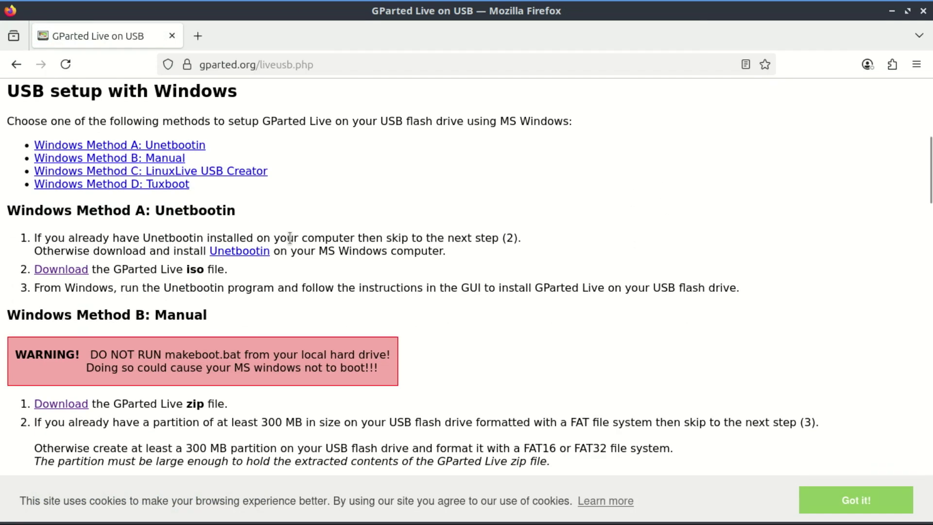
pyautogui.click(62, 269)
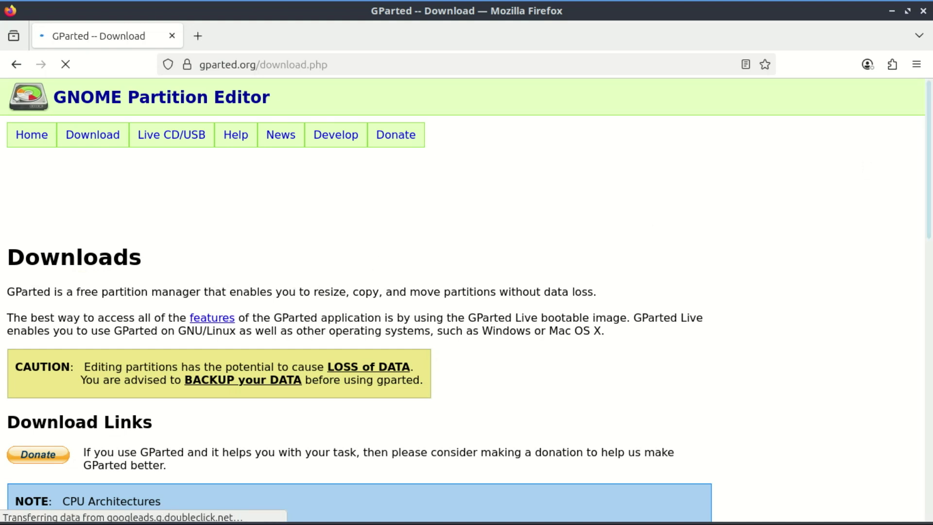
pyautogui.scroll(-3, 922, 153)
pyautogui.scroll(-3, 922, 153)
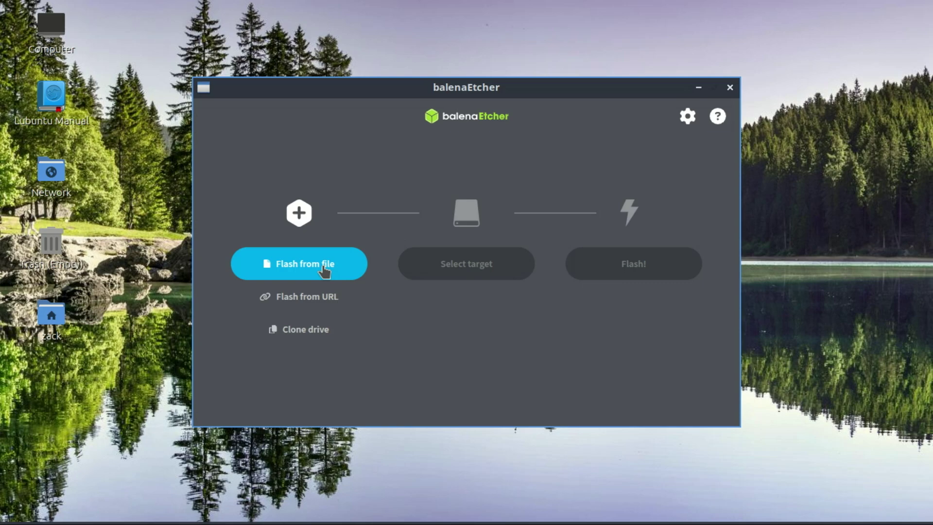
# - Load linux-lite-7.4-64bit.iso from Documents/Images as the image to flash
pyautogui.click(324, 269)
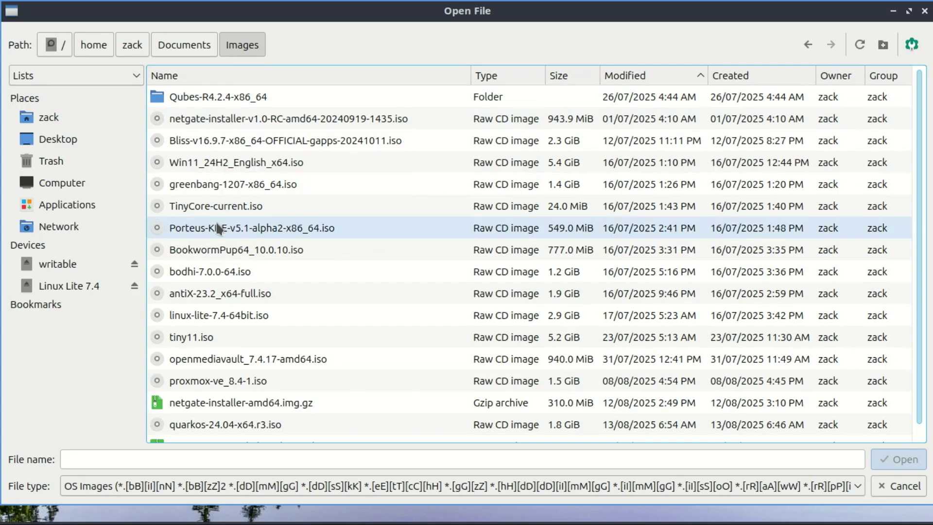
pyautogui.click(218, 321)
pyautogui.doubleClick(217, 323)
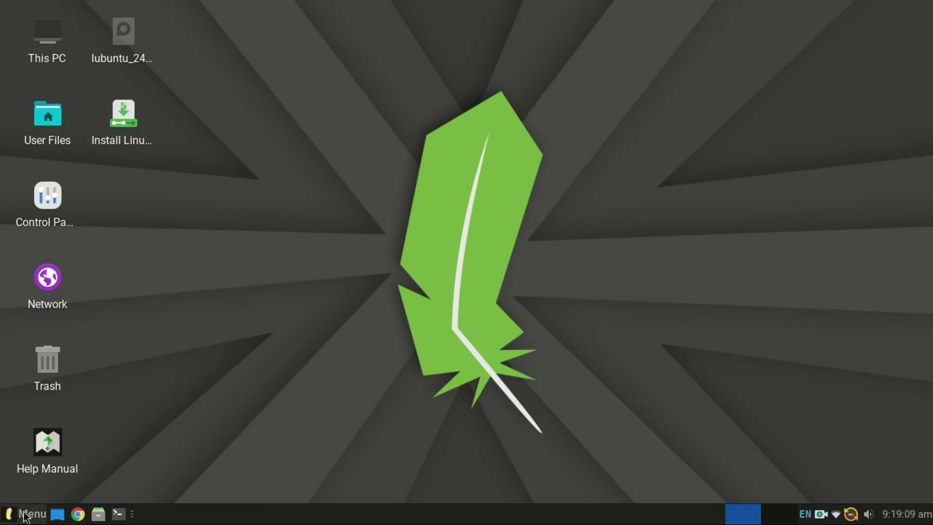
# - Start Partition Drives from the Linux Lite menu search for 'gpart'
pyautogui.click(24, 515)
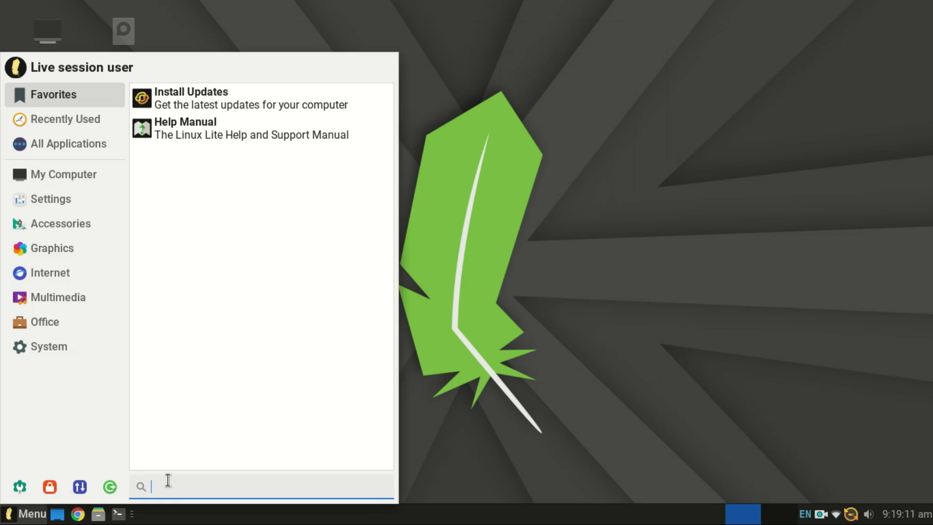
pyautogui.write('gp')
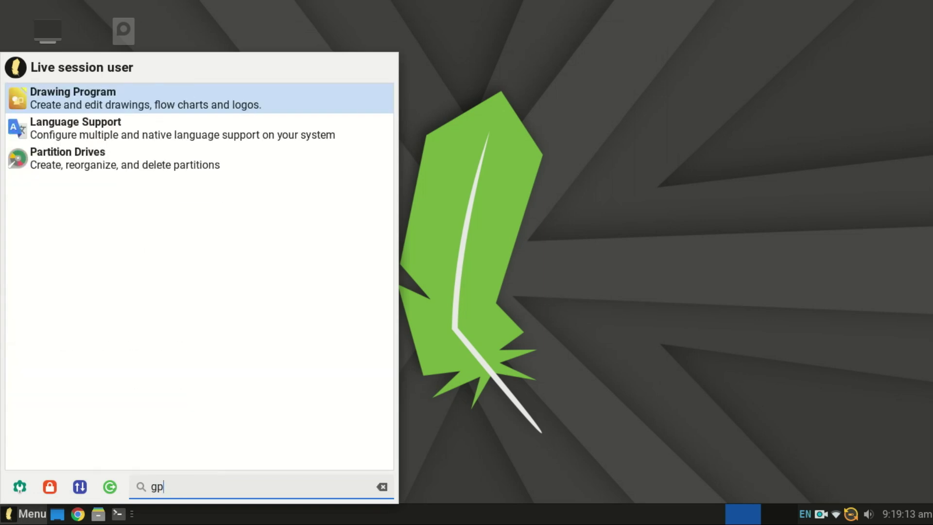
pyautogui.write('art')
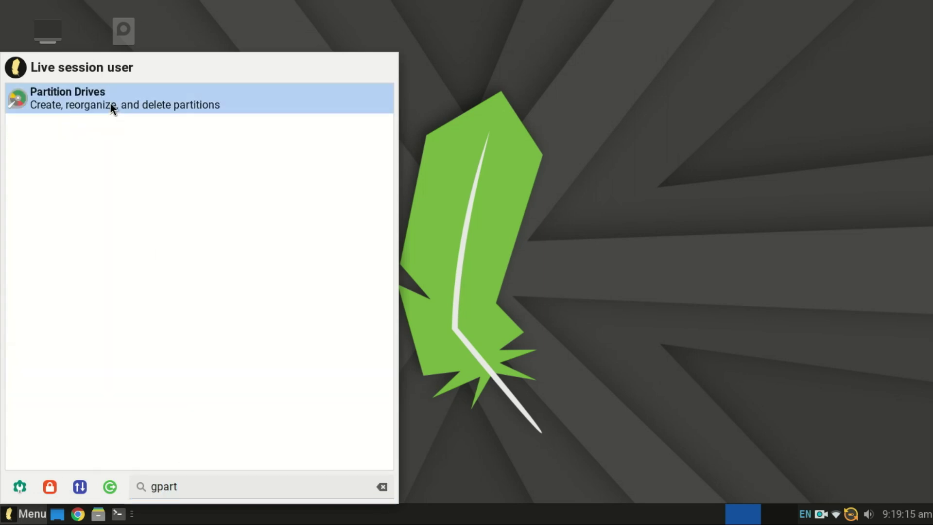
pyautogui.click(109, 102)
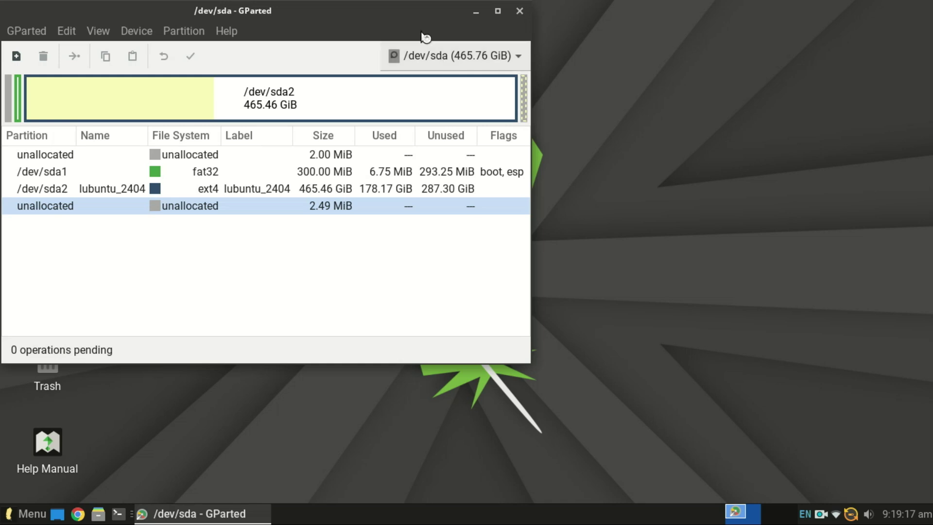
# - Maximize GParted and bring up Resize/Move for /dev/sda2 via its context menu
pyautogui.moveTo(418, 23)
pyautogui.mouseDown()
pyautogui.moveTo(523, 97)
pyautogui.moveTo(567, 89)
pyautogui.mouseUp()
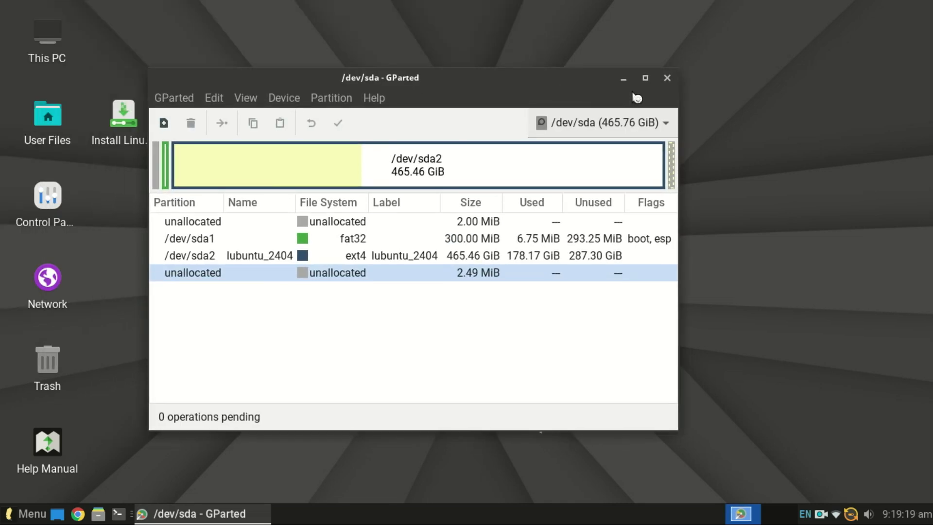
pyautogui.click(647, 77)
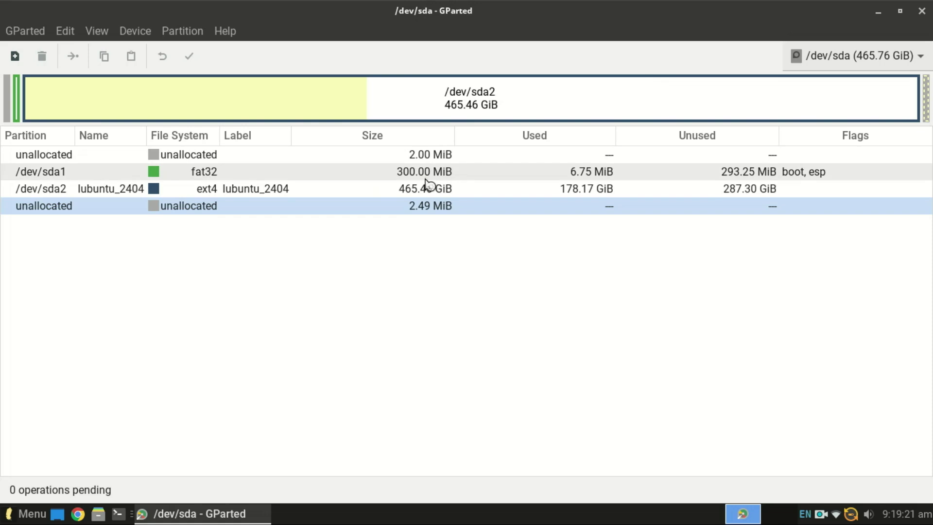
pyautogui.click(435, 191)
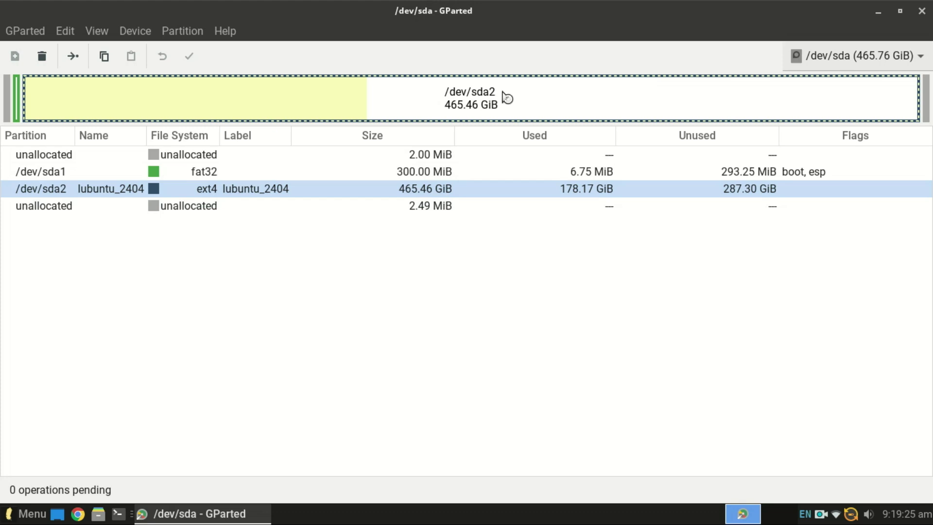
pyautogui.rightClick(478, 189)
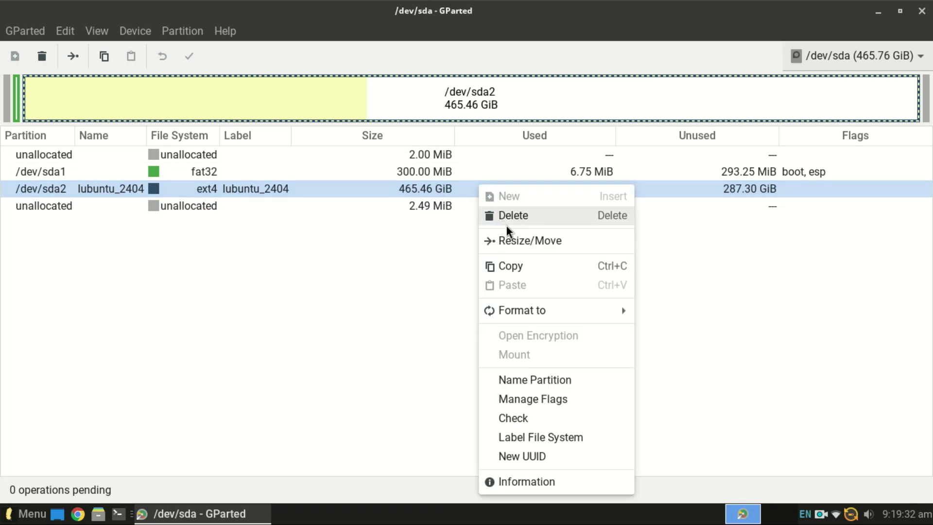
pyautogui.click(515, 240)
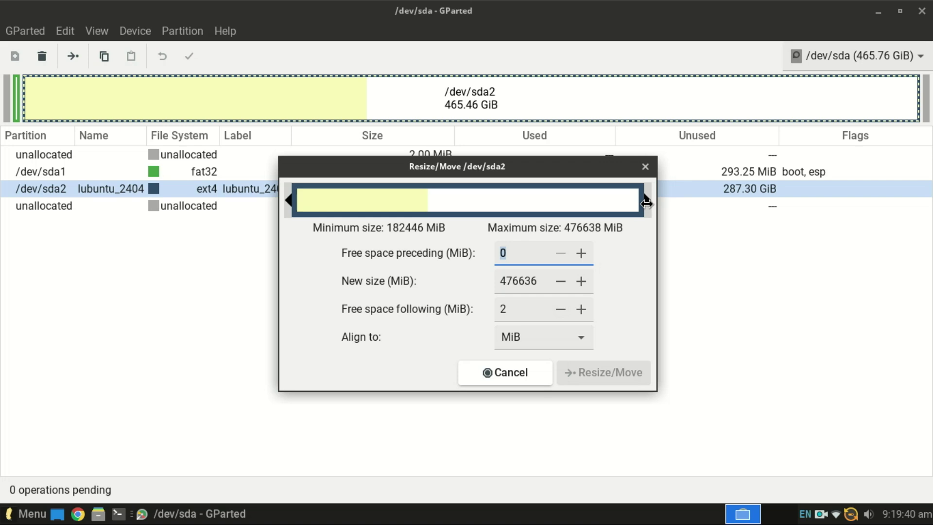
# - Drag /dev/sda2's right edge down to a new size of 275497 MiB and confirm Resize/Move
pyautogui.moveTo(647, 204); pyautogui.dragTo(625, 207)
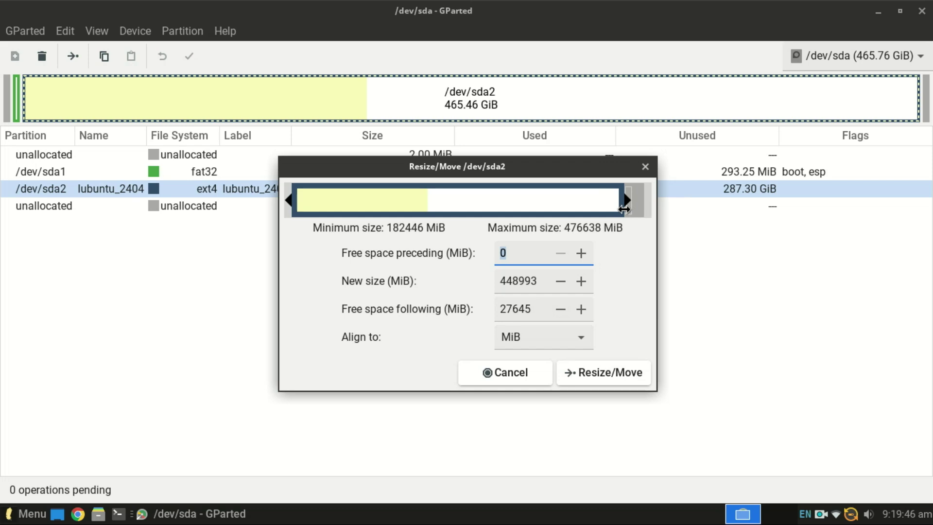
pyautogui.moveTo(625, 209); pyautogui.dragTo(514, 229)
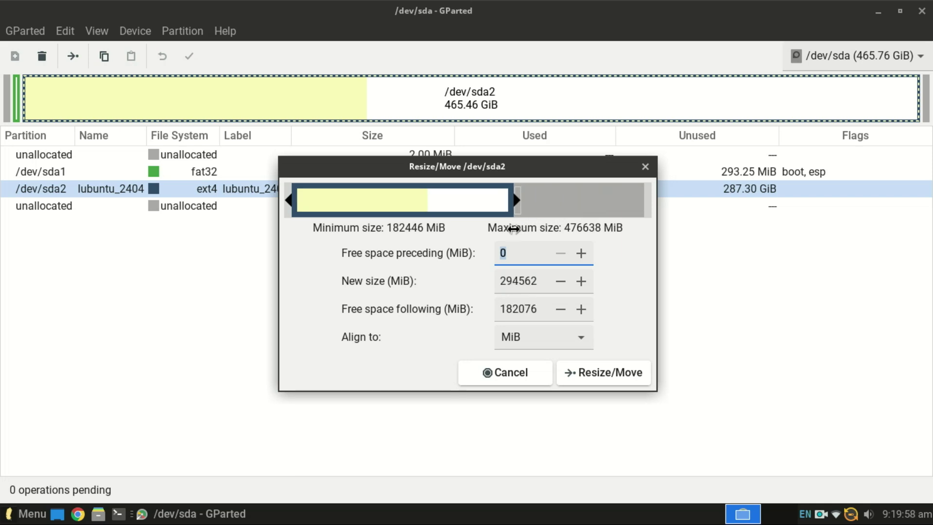
pyautogui.moveTo(514, 228); pyautogui.dragTo(503, 232)
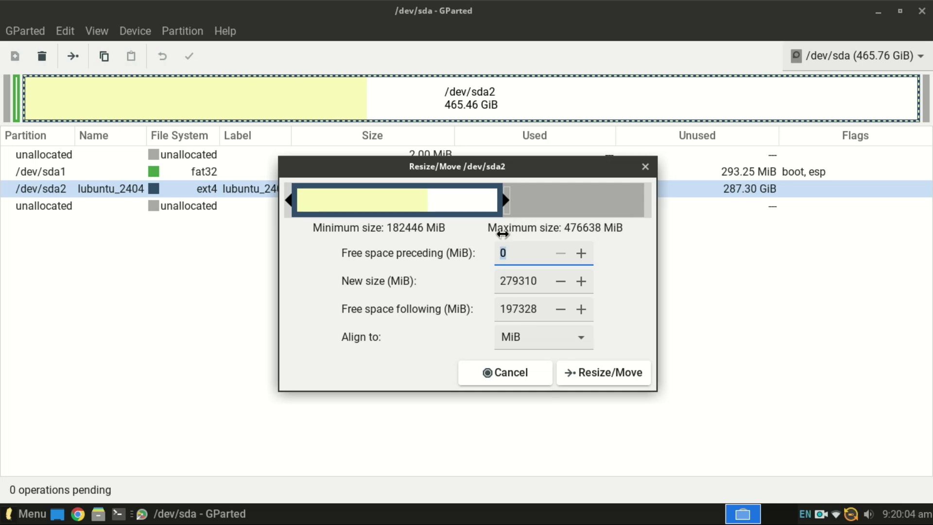
pyautogui.moveTo(502, 232); pyautogui.dragTo(501, 236)
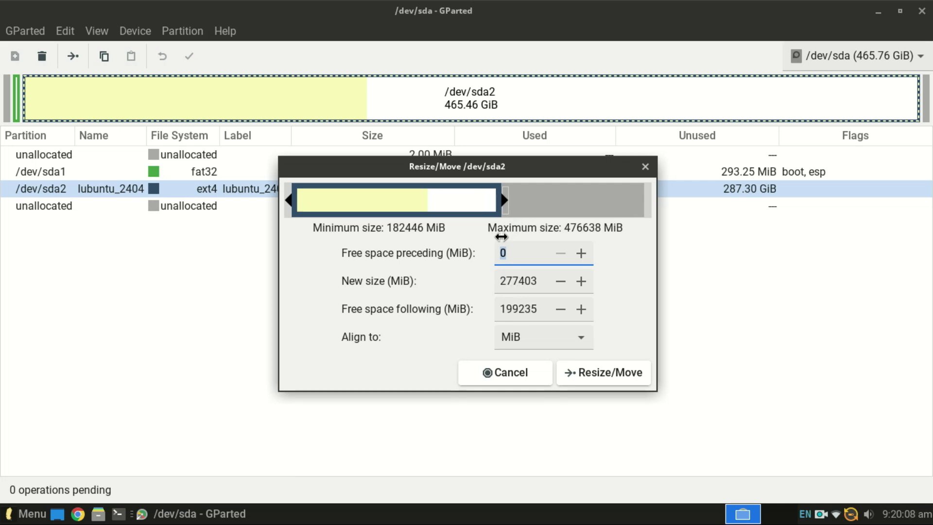
pyautogui.moveTo(502, 236); pyautogui.dragTo(500, 237)
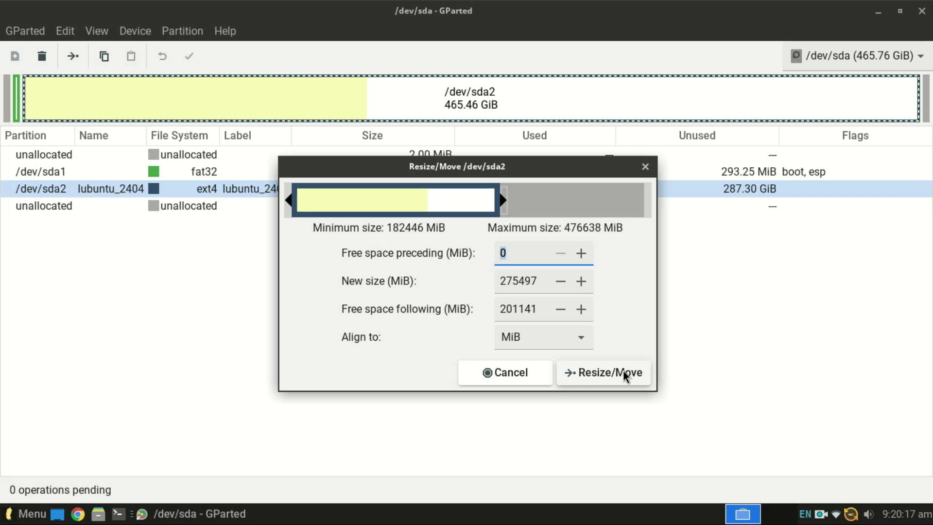
pyautogui.click(624, 370)
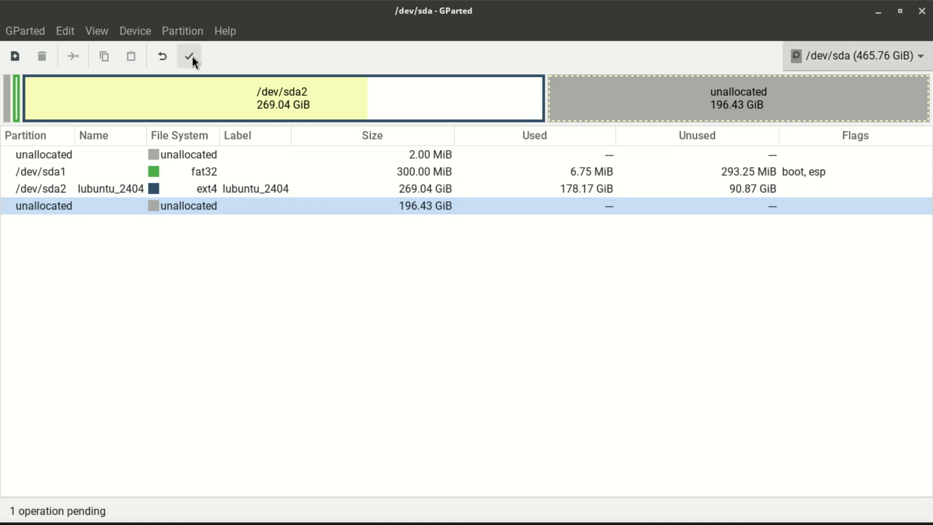
# - Apply all pending operations, confirm, and close the completed report
pyautogui.click(192, 56)
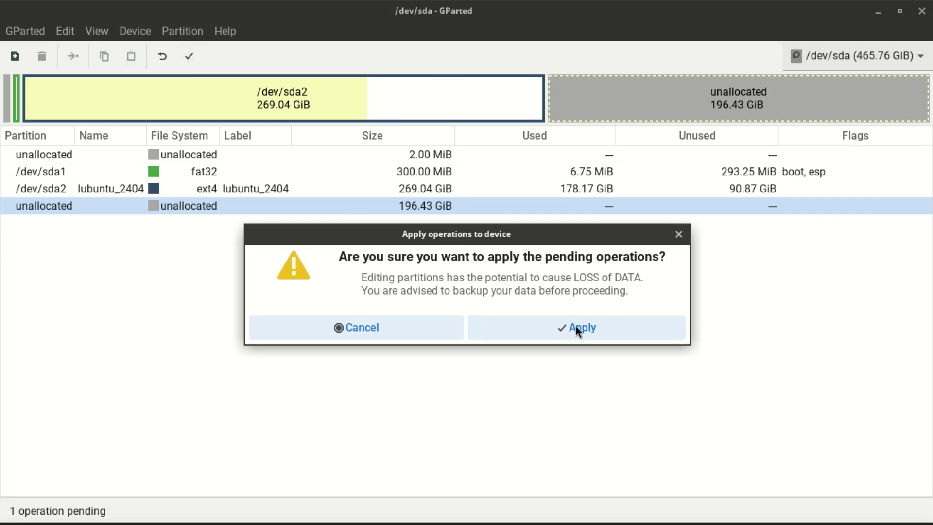
pyautogui.click(576, 326)
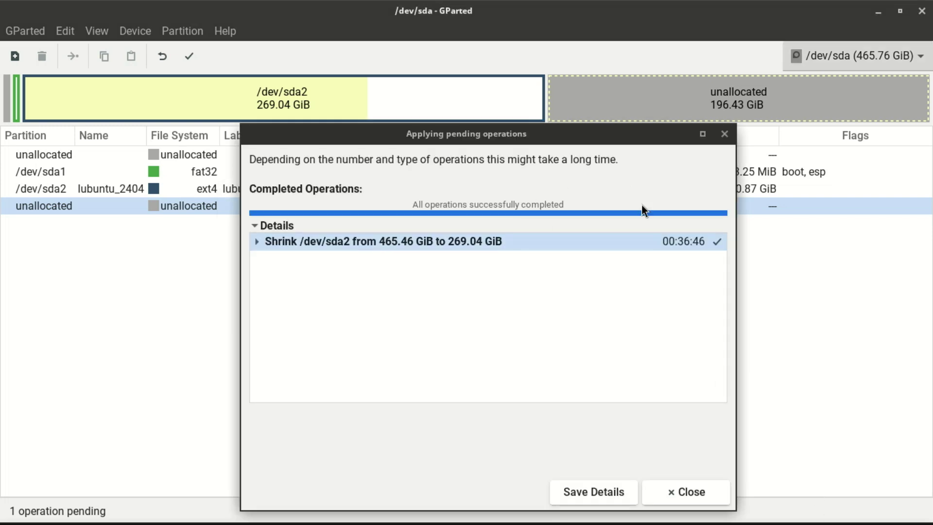
pyautogui.click(699, 492)
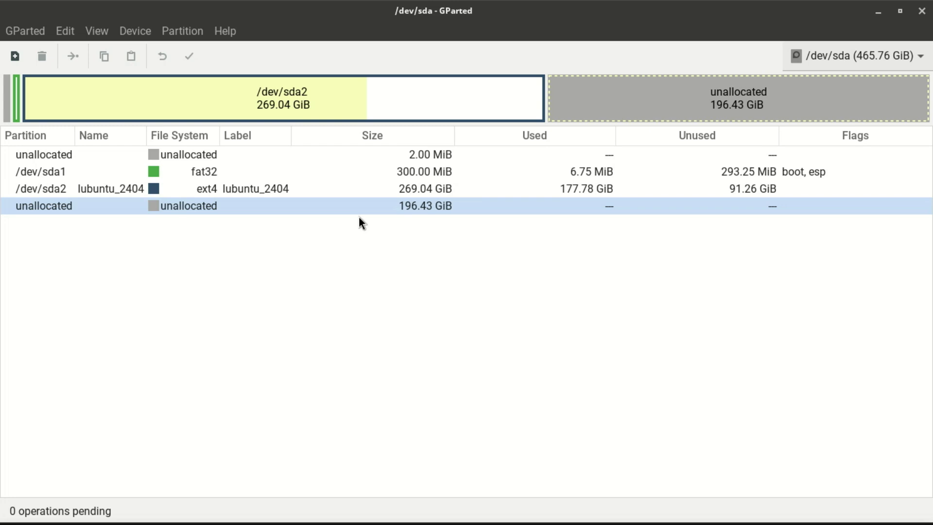
# - Begin a new partition in the 196.43 GiB unallocated space via its context menu
pyautogui.rightClick(667, 97)
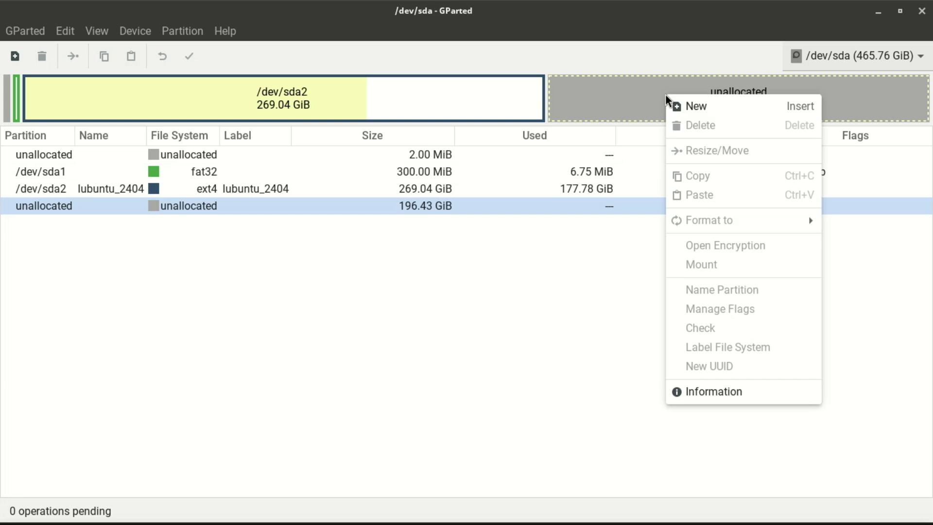
pyautogui.click(680, 106)
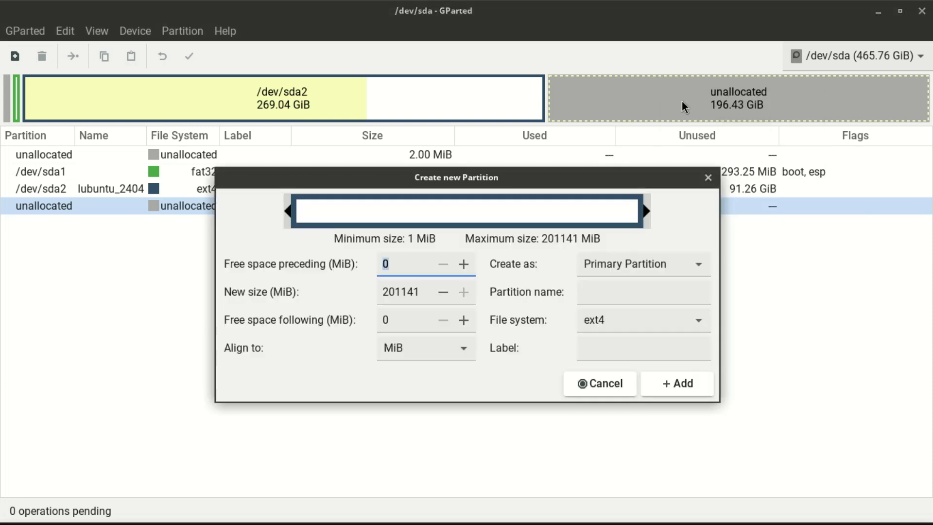